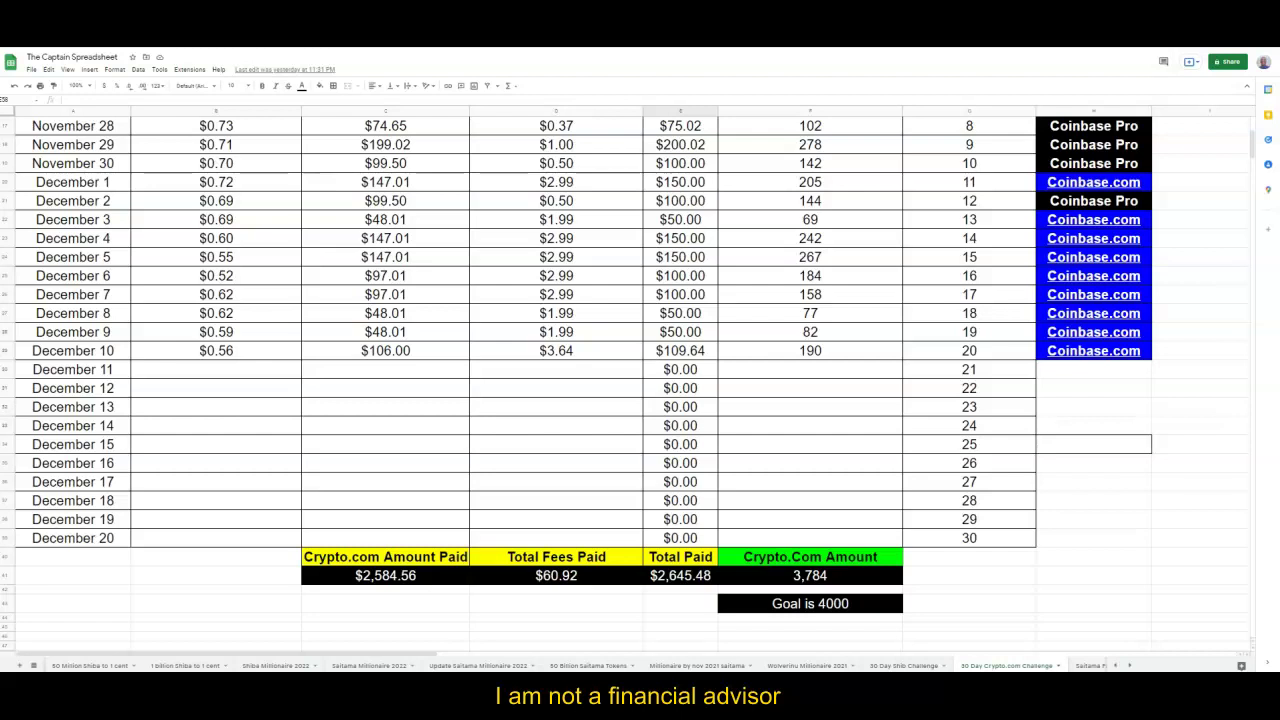
Highlight the $0.5759 Crypto.com Coin price on CoinMarketCap and copy it
{"action": "scroll", "coordinate": [640, 380], "scroll_direction": "up", "scroll_amount": 1}
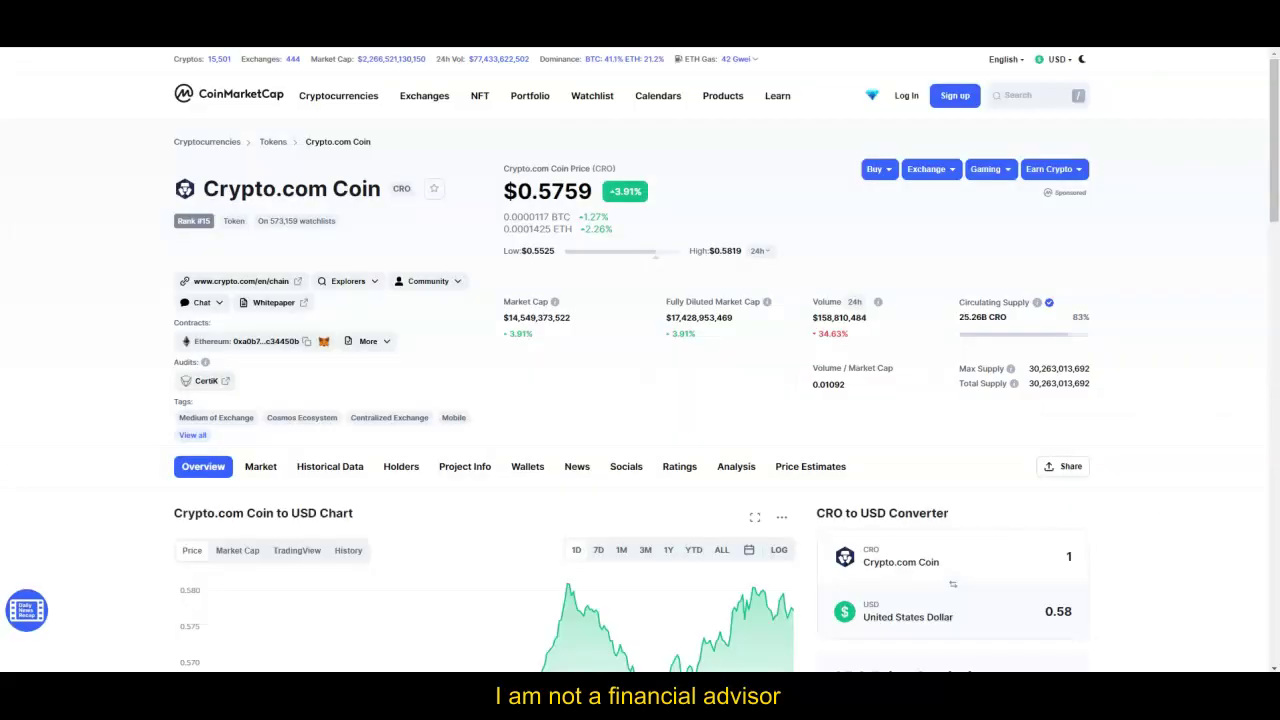
{"action": "left_click_drag", "start_coordinate": [503, 191], "coordinate": [592, 191]}
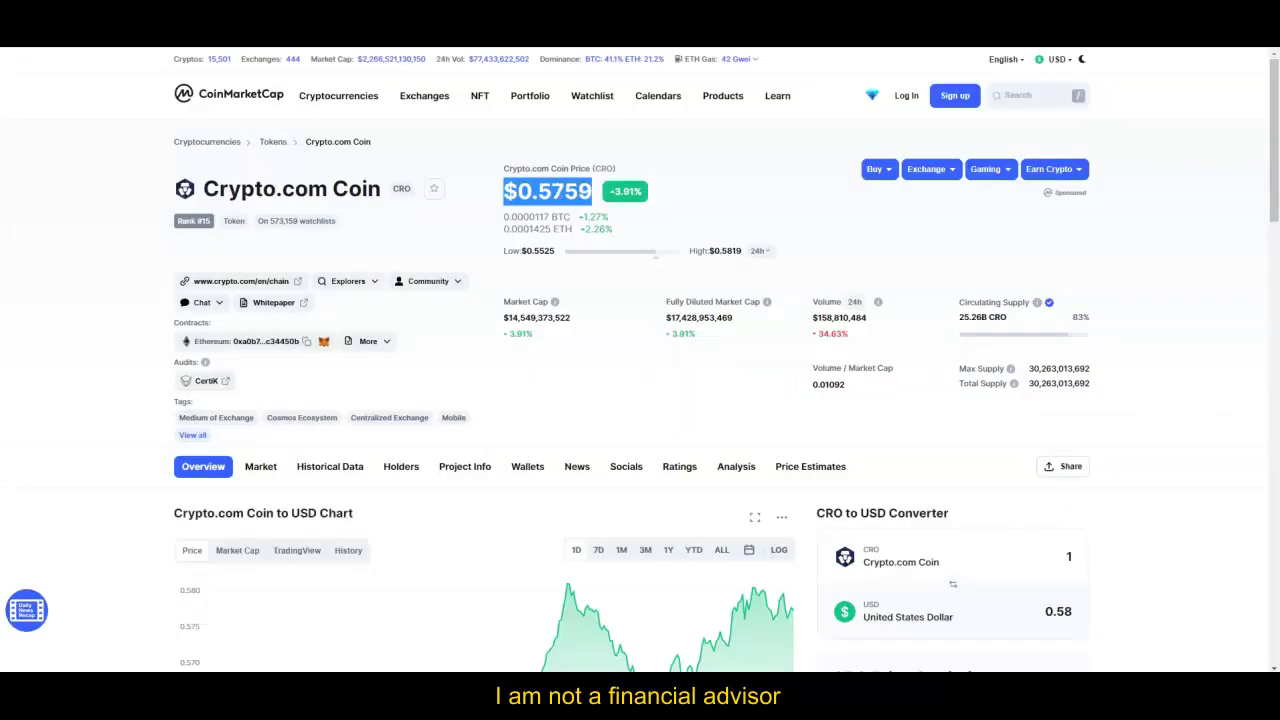
{"action": "right_click", "coordinate": [566, 192]}
{"action": "left_click", "coordinate": [590, 200]}
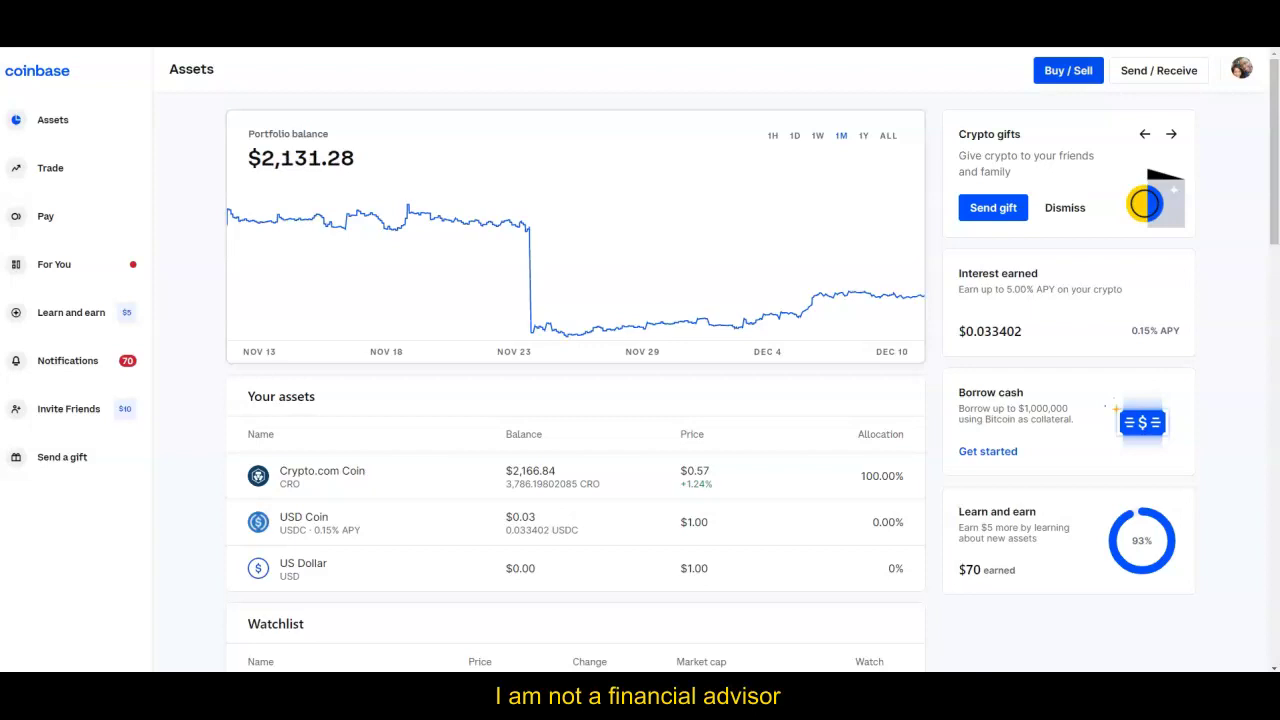
Start a $50 Coinbase buy, pick Crypto.com Coin as the asset, and submit for preview
{"action": "left_click", "coordinate": [1068, 70]}
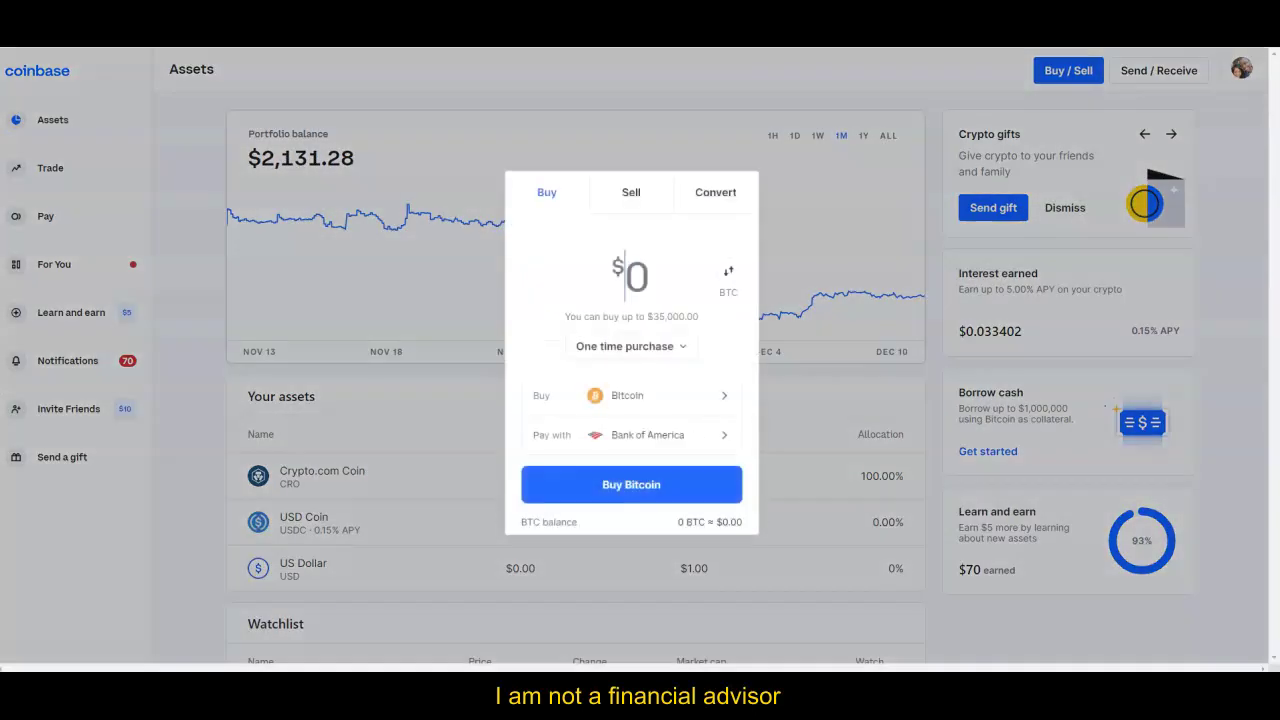
{"action": "type", "text": "50"}
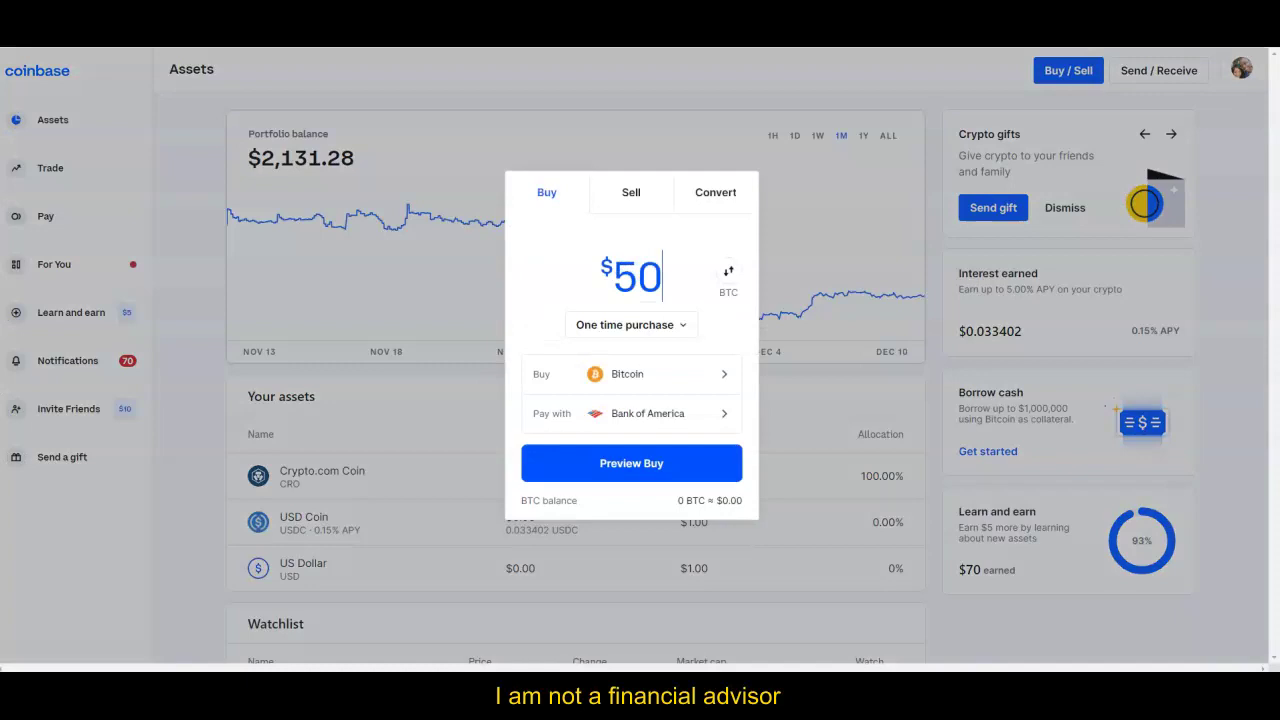
{"action": "key", "text": "Return"}
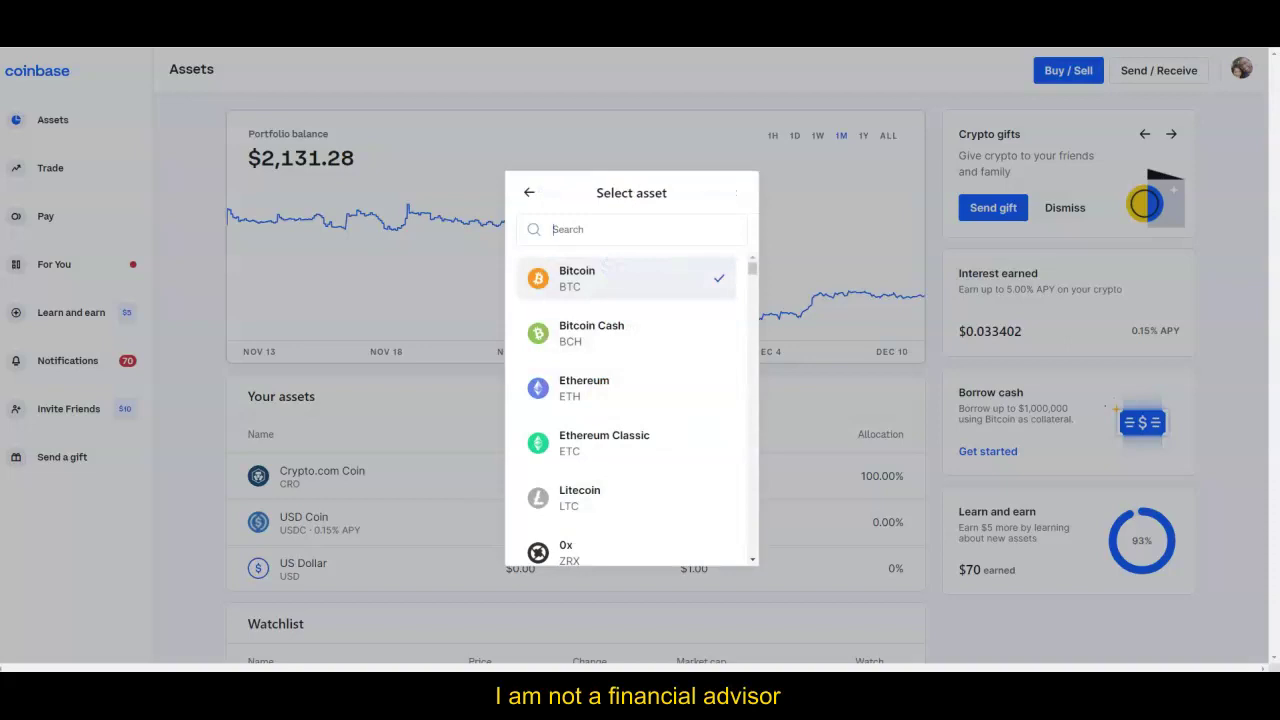
{"action": "type", "text": "crp"}
{"action": "key", "text": "BackSpace"}
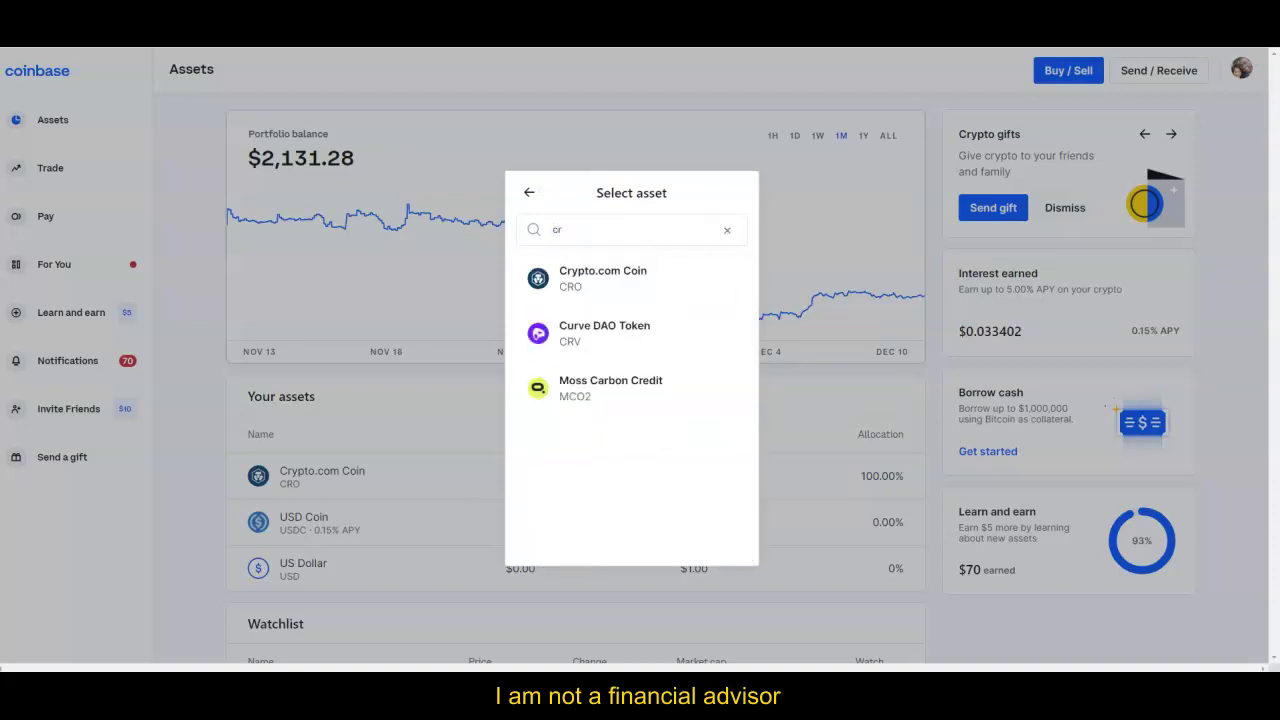
{"action": "left_click", "coordinate": [603, 278]}
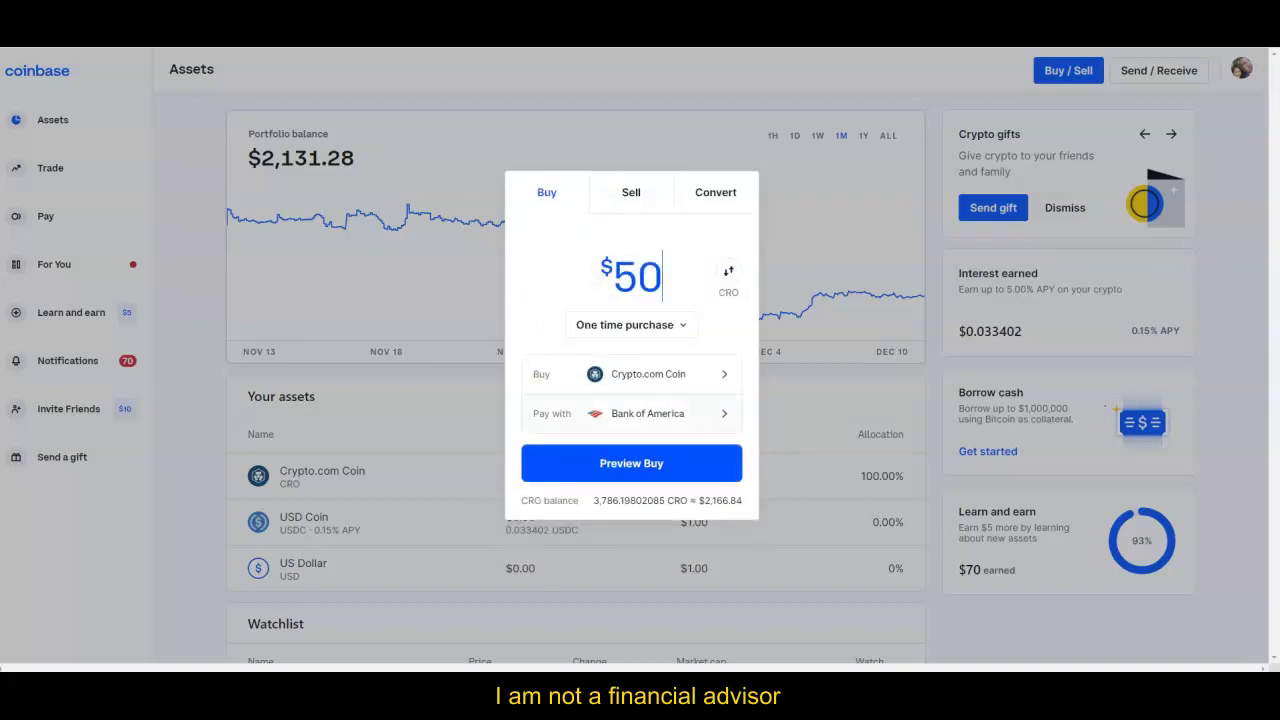
{"action": "key", "text": "Return"}
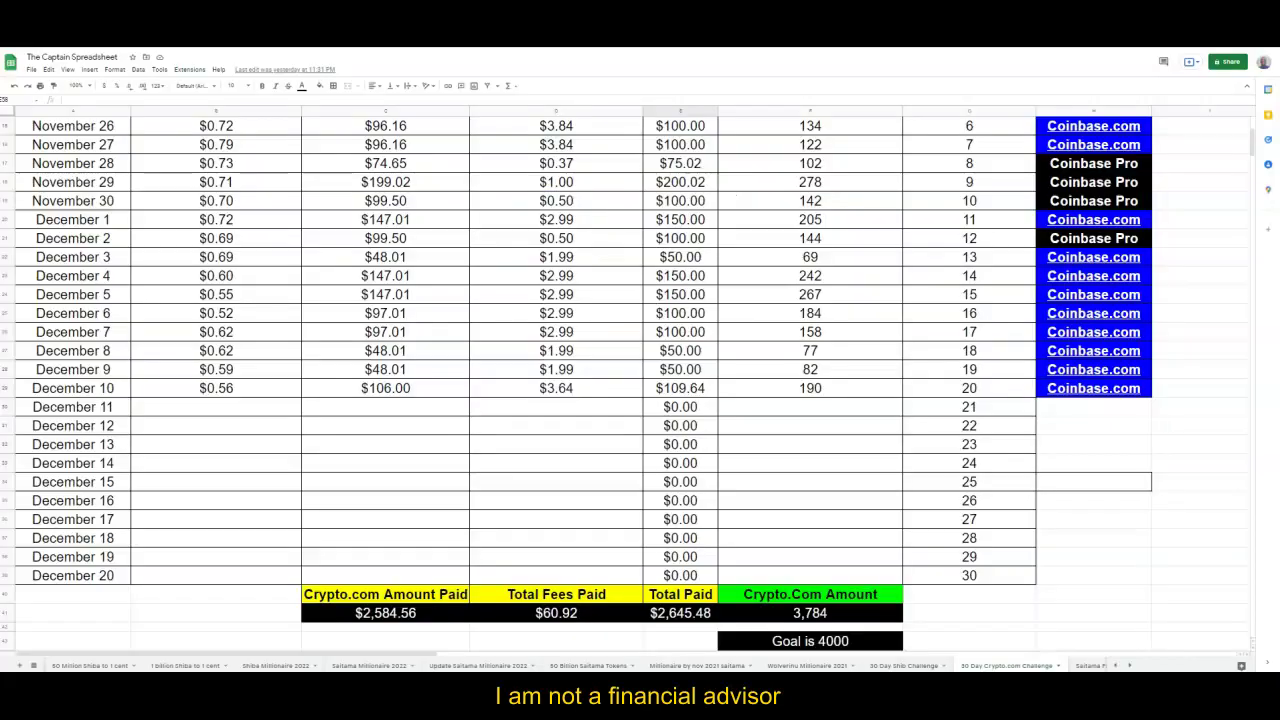
Enter $48.01 amount paid and $1.99 fees in the December 11 row
{"action": "left_click", "coordinate": [385, 406]}
{"action": "type", "text": "48.01"}
{"action": "key", "text": "Tab"}
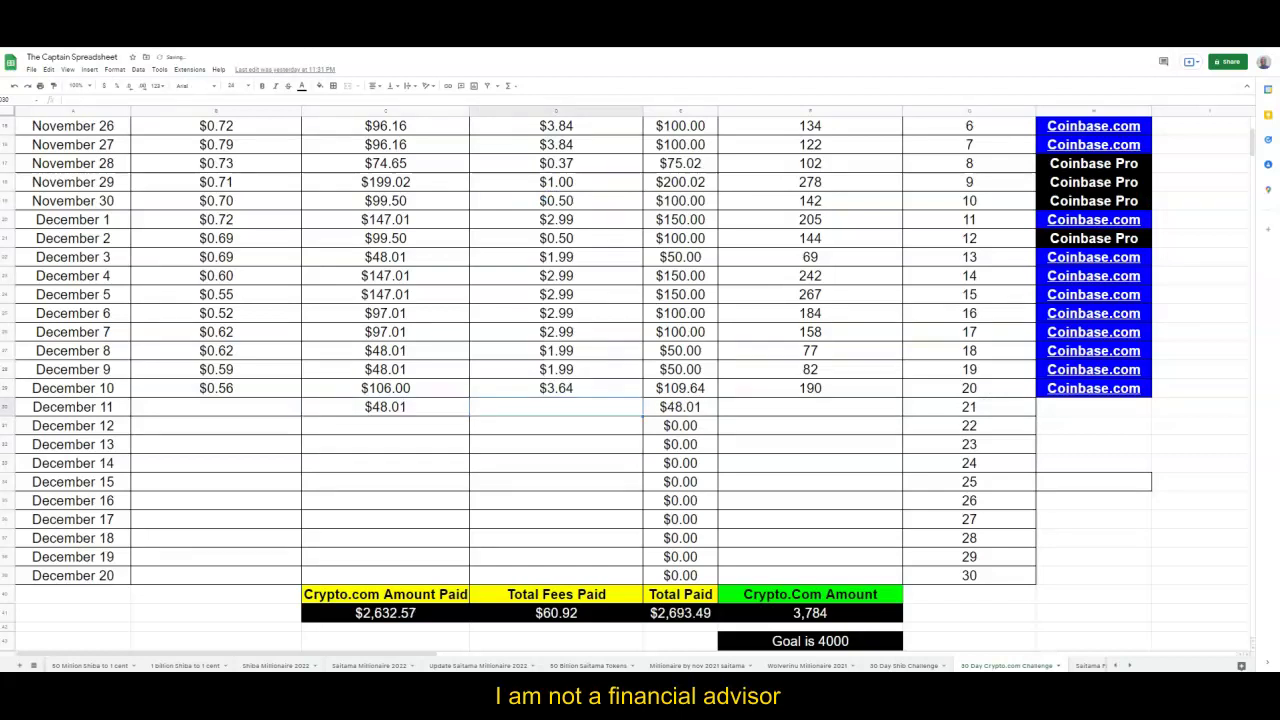
{"action": "type", "text": "1.99"}
{"action": "key", "text": "Return"}
Paste the $0.5759 price with December 10's formatting and enter 82 coins for December 11
{"action": "left_click", "coordinate": [237, 406]}
{"action": "right_click", "coordinate": [237, 406]}
{"action": "left_click", "coordinate": [270, 443]}
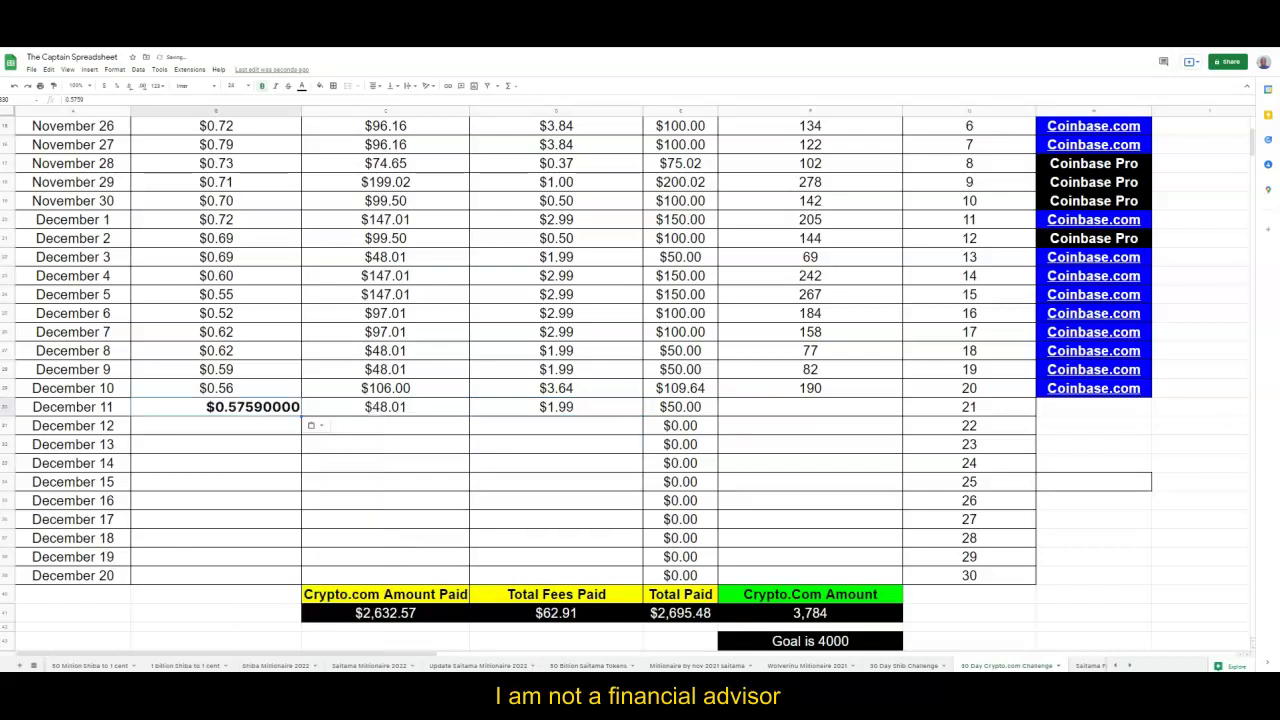
{"action": "left_click", "coordinate": [237, 388]}
{"action": "left_click", "coordinate": [54, 86]}
{"action": "left_click", "coordinate": [237, 406]}
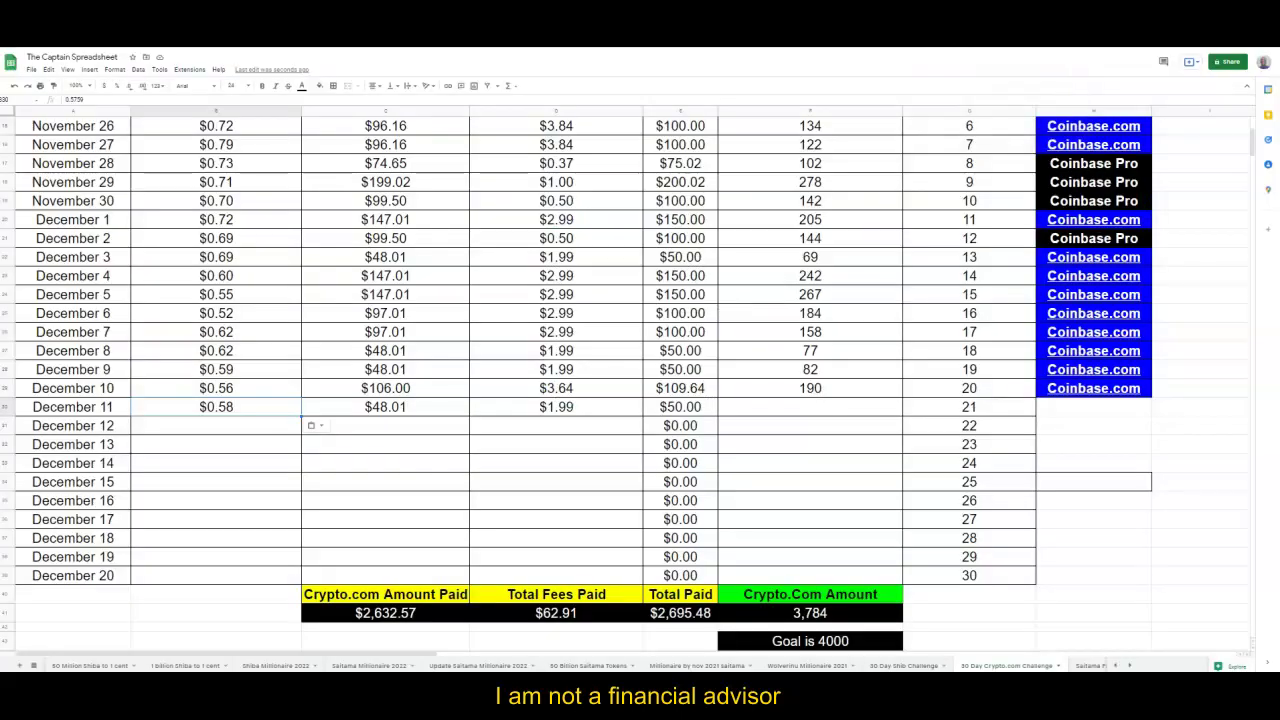
{"action": "type", "text": "82"}
{"action": "key", "text": "Return"}
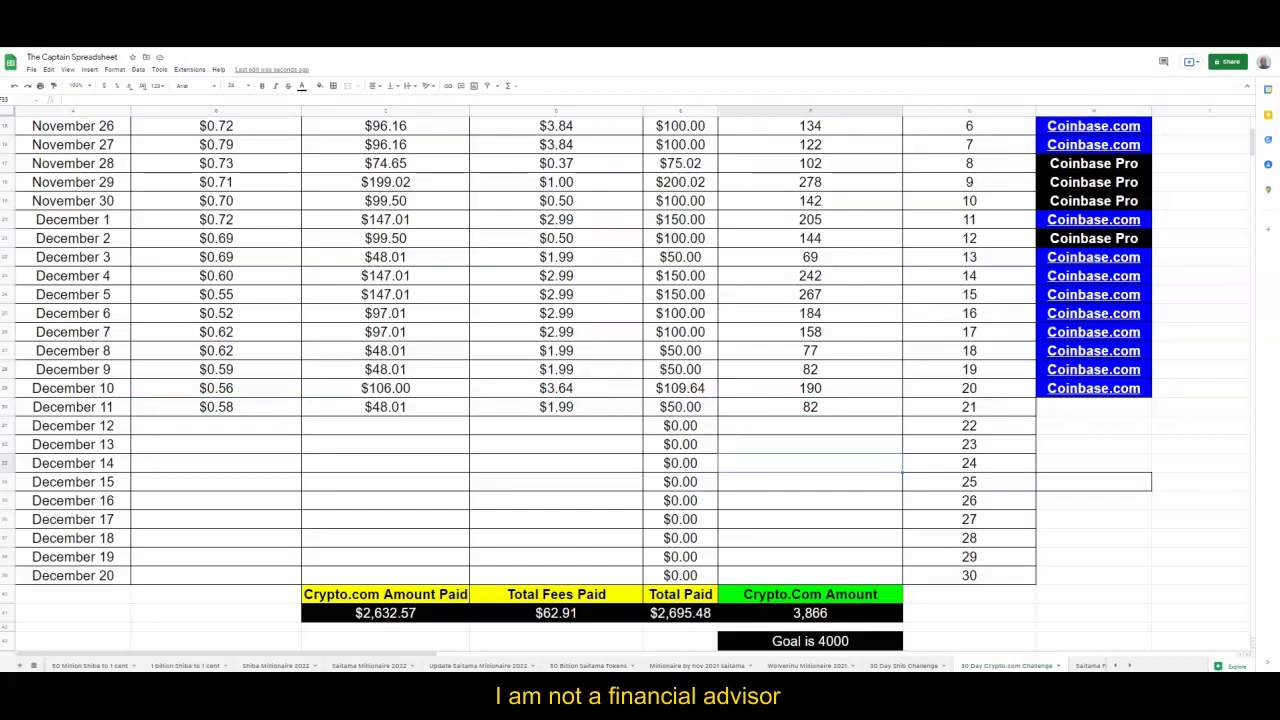
Change the day counter to 21, the date to 12/11/2021., and re-enter the $0.58 buying price
{"action": "scroll", "coordinate": [640, 370], "scroll_direction": "down", "scroll_amount": 5}
{"action": "left_click", "coordinate": [1094, 539]}
{"action": "type", "text": "21"}
{"action": "left_click", "coordinate": [556, 519]}
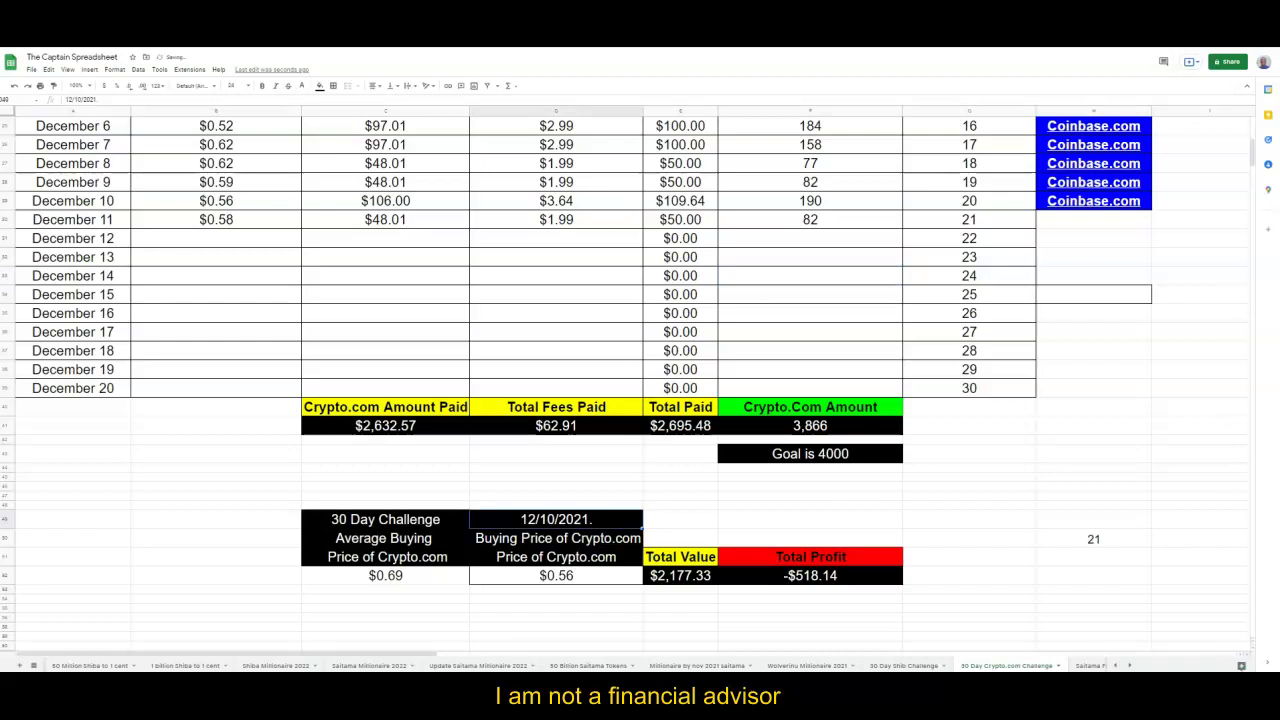
{"action": "type", "text": "12/1/2021.1"}
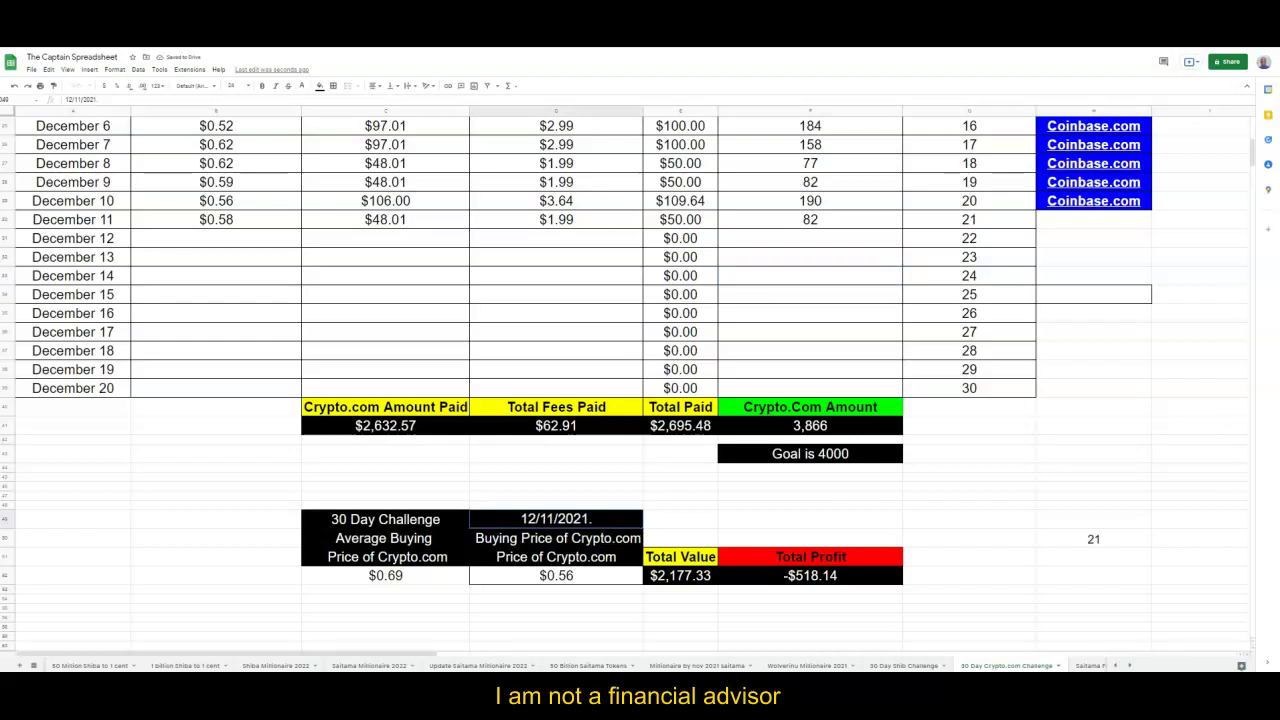
{"action": "left_click", "coordinate": [385, 477]}
{"action": "left_click", "coordinate": [556, 575]}
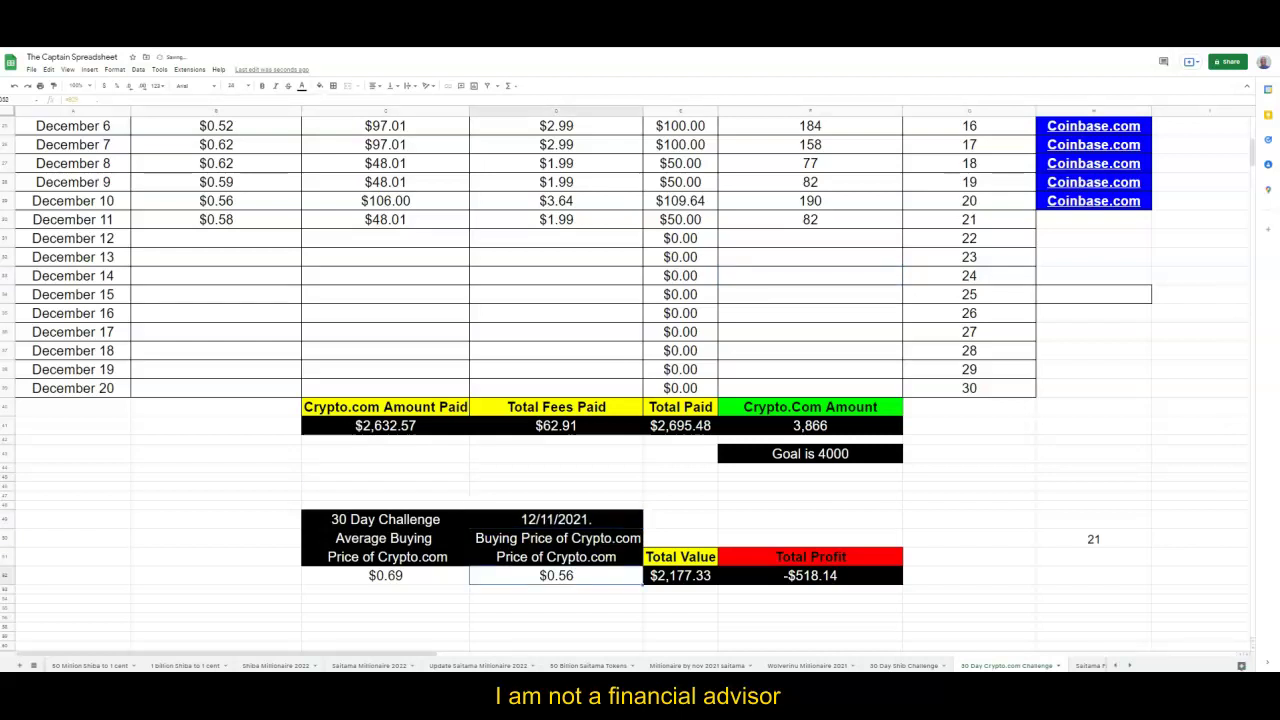
{"action": "key", "text": "BackSpace"}
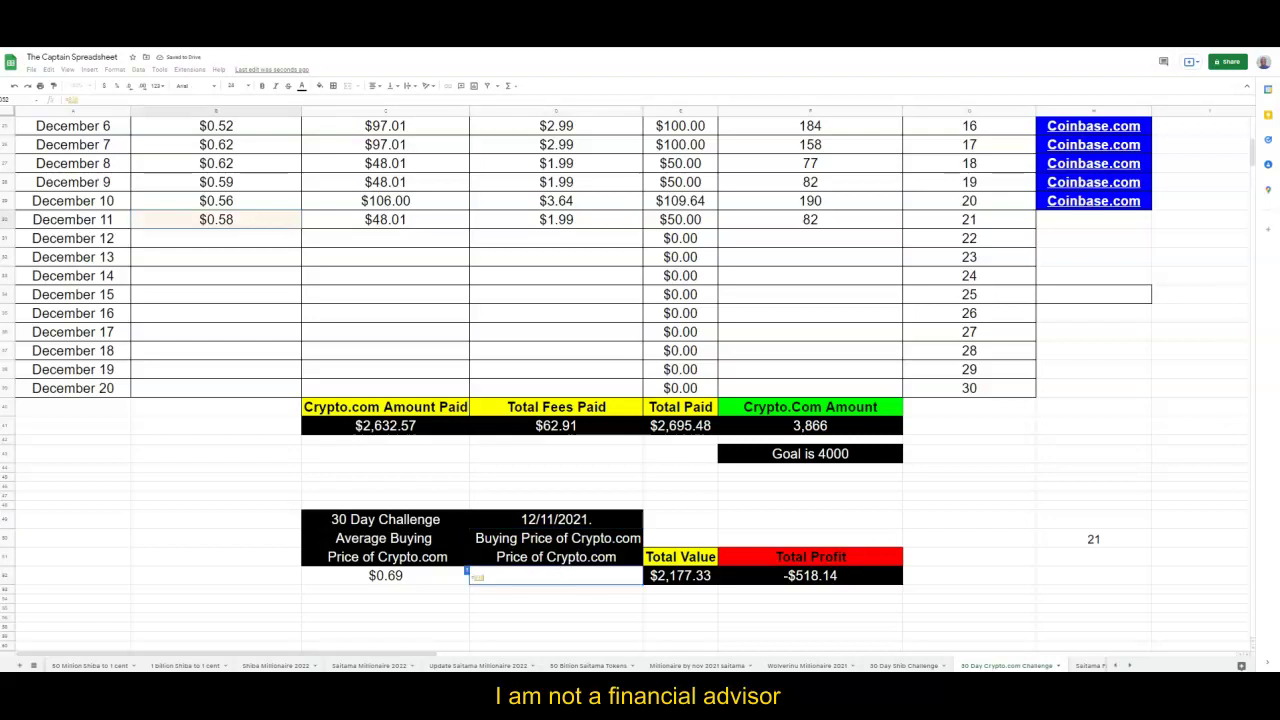
{"action": "key", "text": "Return"}
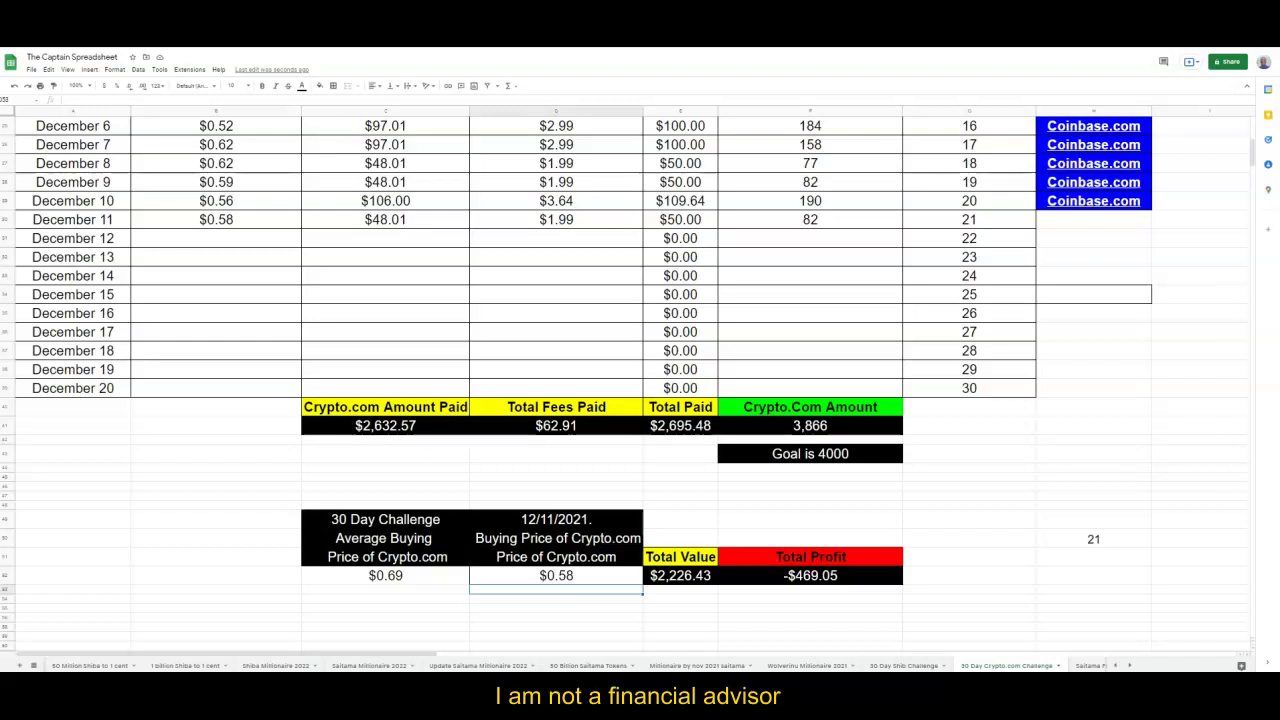
{"action": "scroll", "coordinate": [577, 389], "scroll_direction": "up", "scroll_amount": 5}
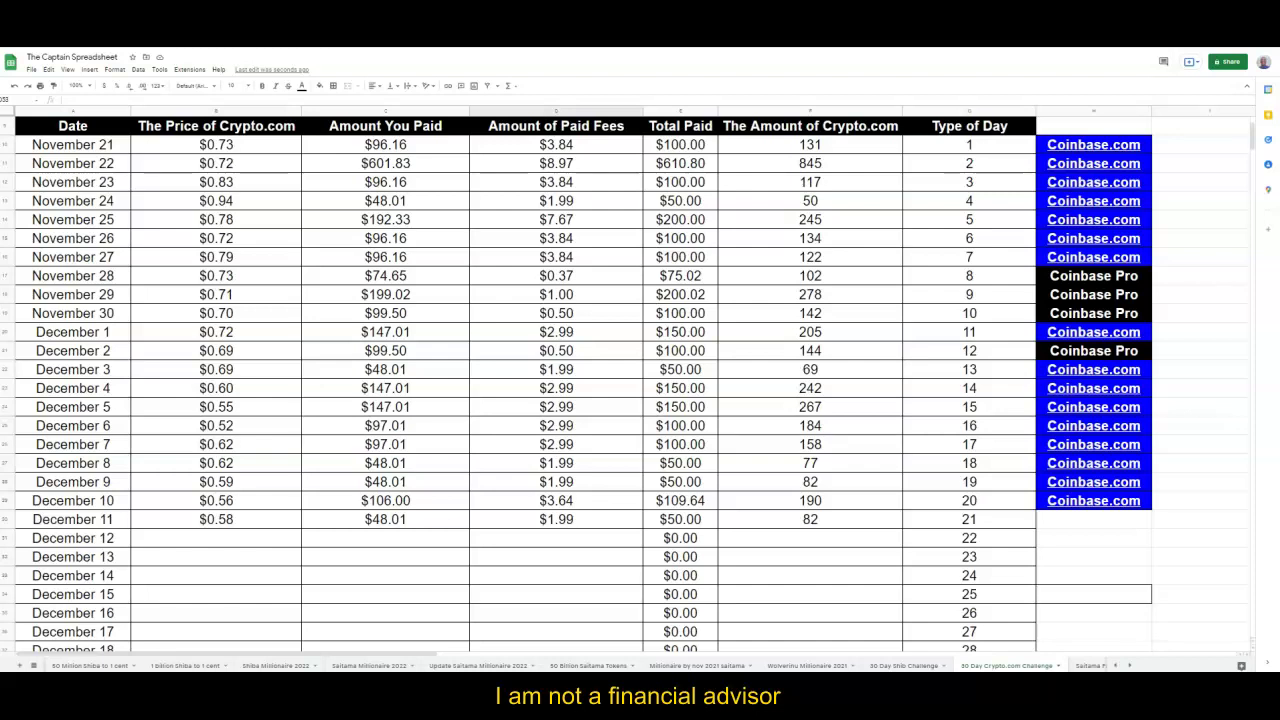
{"action": "scroll", "coordinate": [640, 380], "scroll_direction": "down", "scroll_amount": 5}
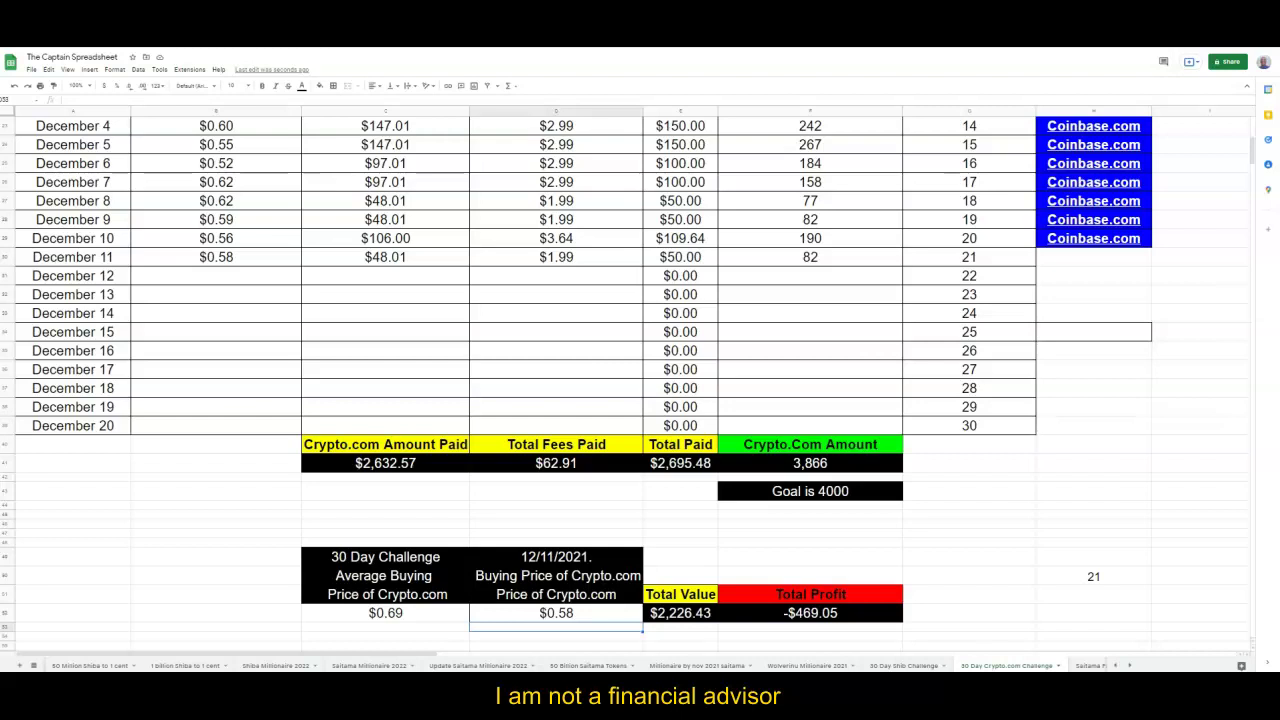
{"action": "scroll", "coordinate": [640, 380], "scroll_direction": "down", "scroll_amount": 2}
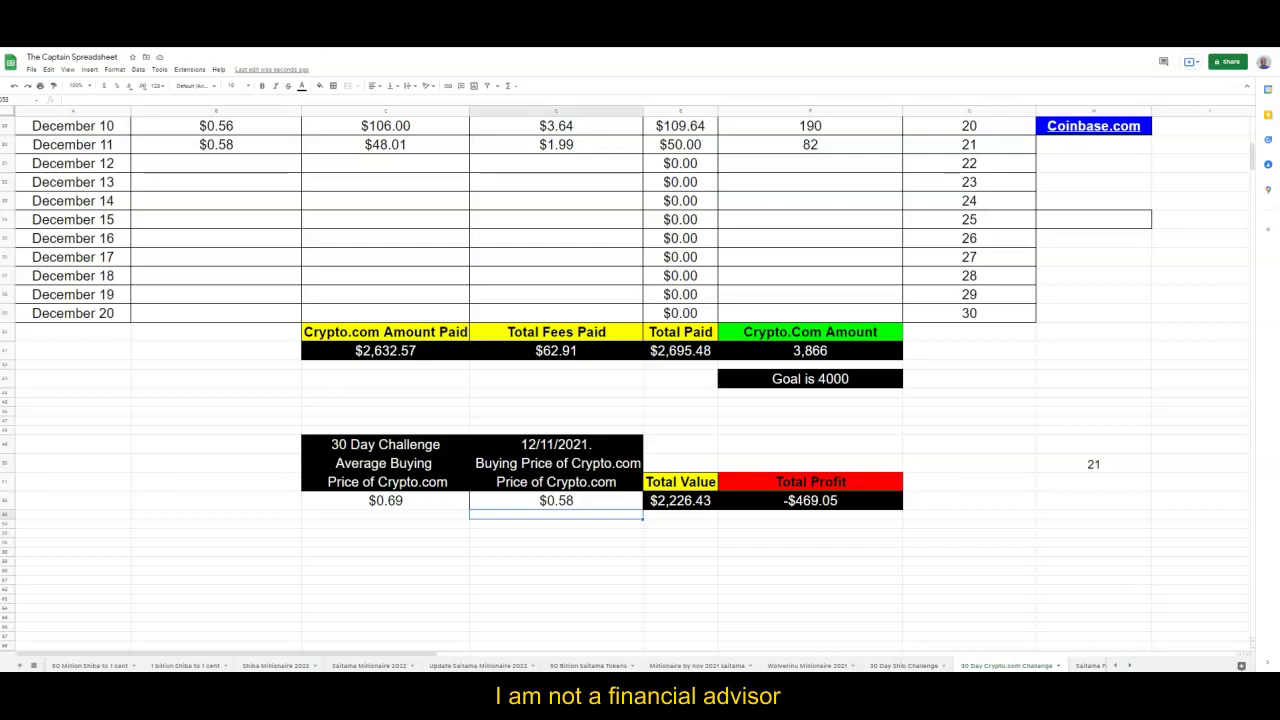
Copy the December 10 Coinbase.com exchange label down into the December 11 row
{"action": "left_click", "coordinate": [1093, 126]}
{"action": "right_click", "coordinate": [1093, 126]}
{"action": "key", "text": "Escape"}
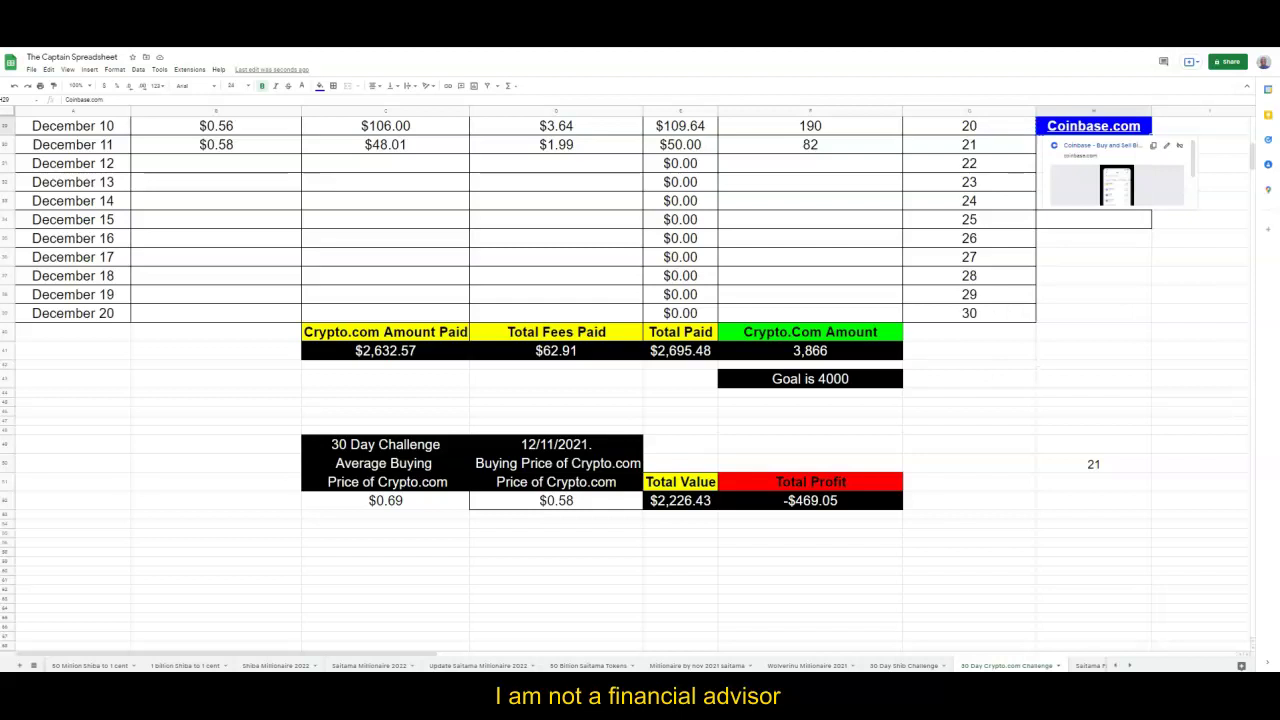
{"action": "key", "text": "shift+Down"}
{"action": "type", "text": "Coinbase.com"}
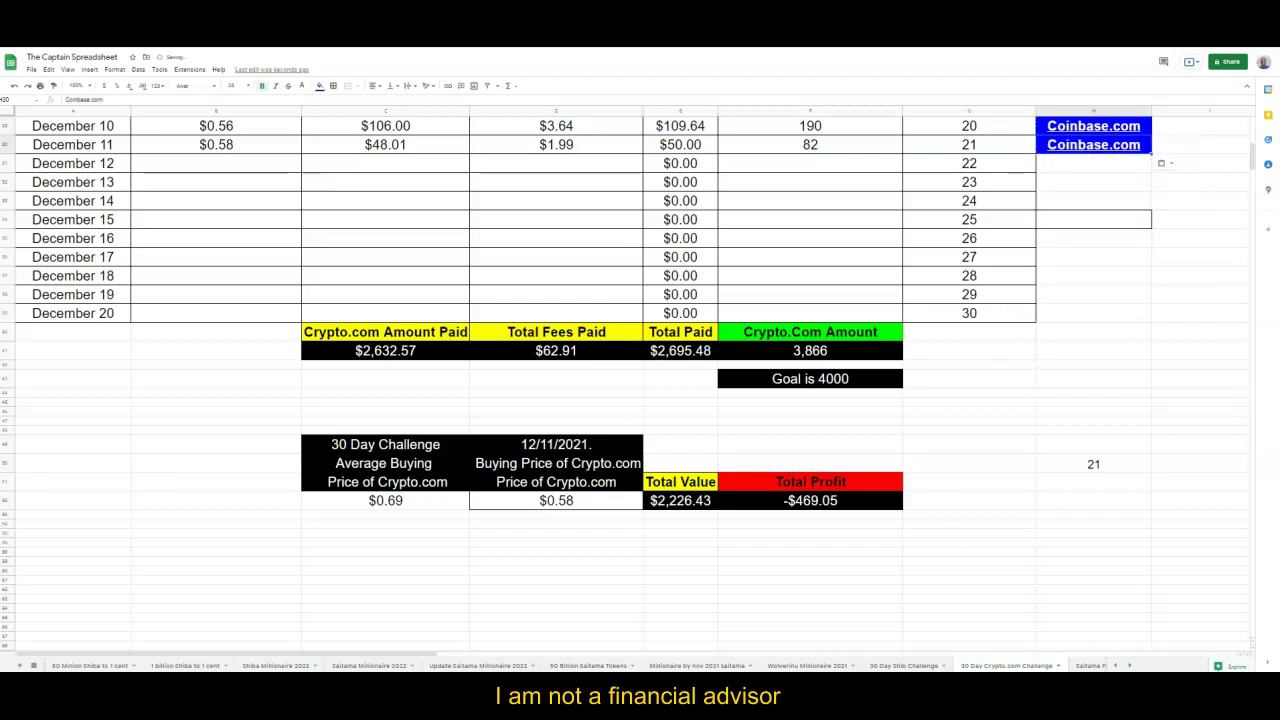
{"action": "scroll", "coordinate": [640, 380], "scroll_direction": "up", "scroll_amount": 3}
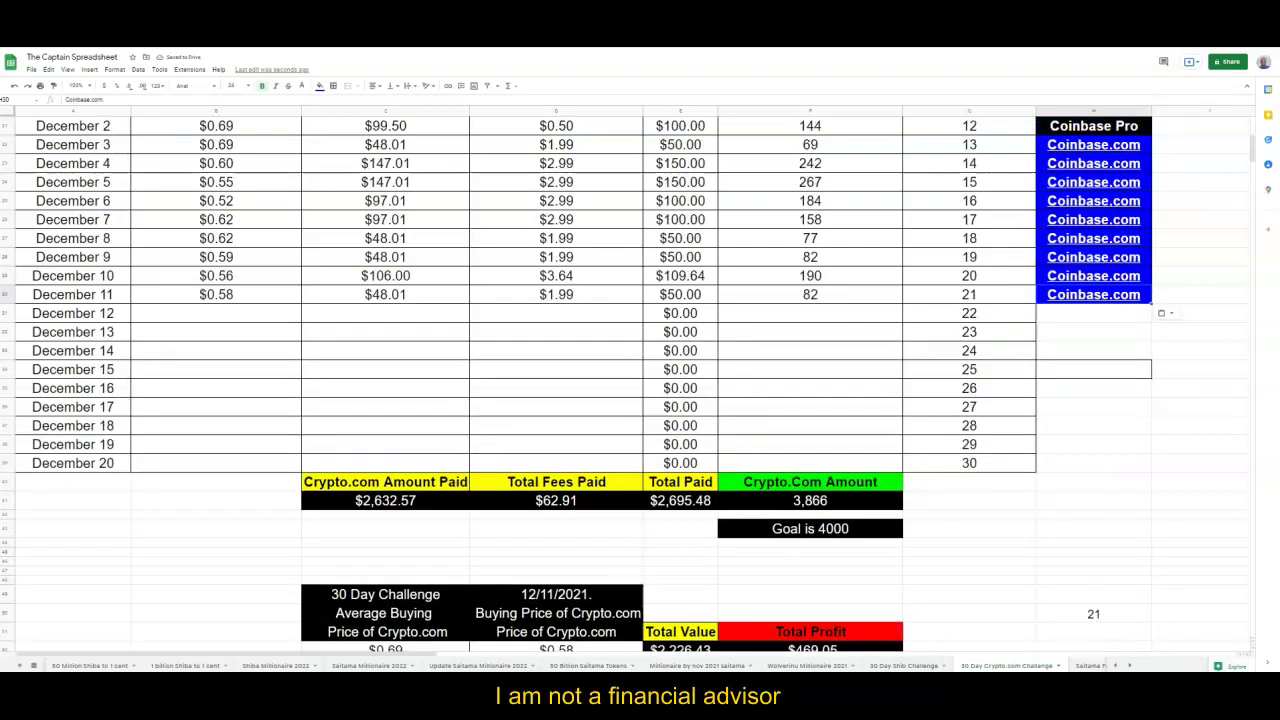
{"action": "scroll", "coordinate": [640, 380], "scroll_direction": "up", "scroll_amount": 1}
{"action": "scroll", "coordinate": [640, 380], "scroll_direction": "down", "scroll_amount": 2}
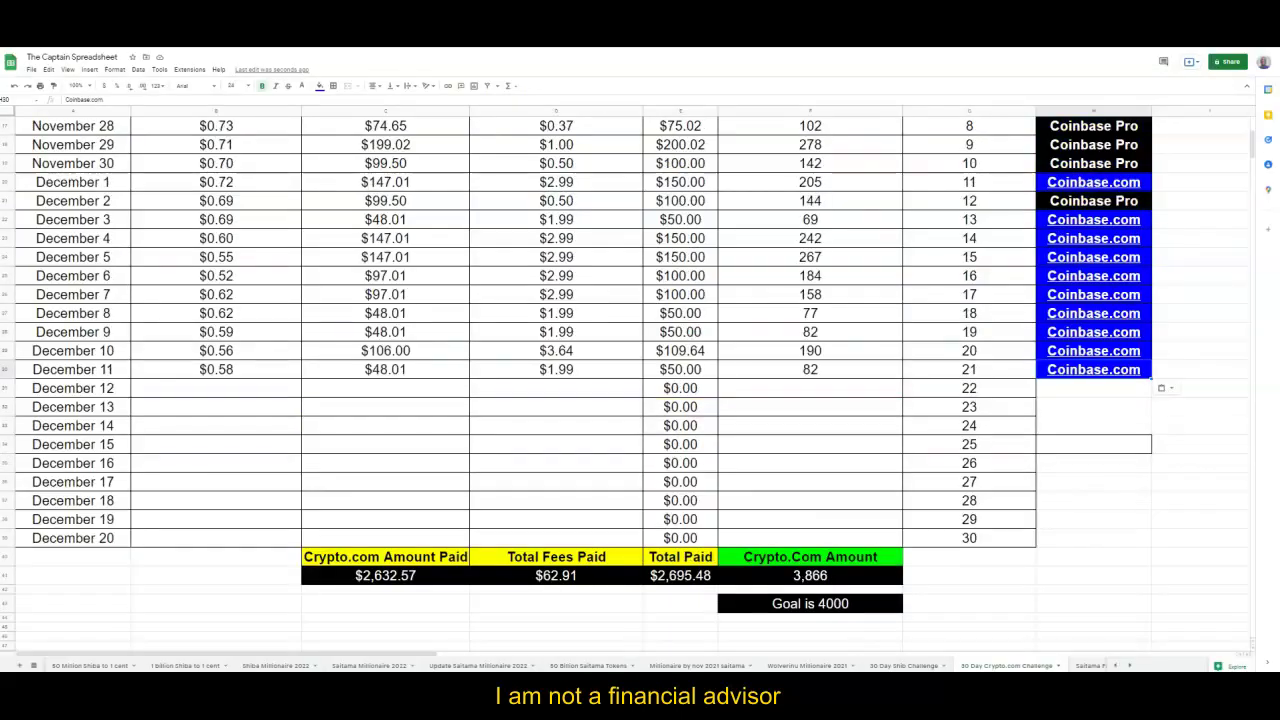
Scroll through the challenge table to review the rows filled through December 11
{"action": "scroll", "coordinate": [640, 380], "scroll_direction": "up", "scroll_amount": 5}
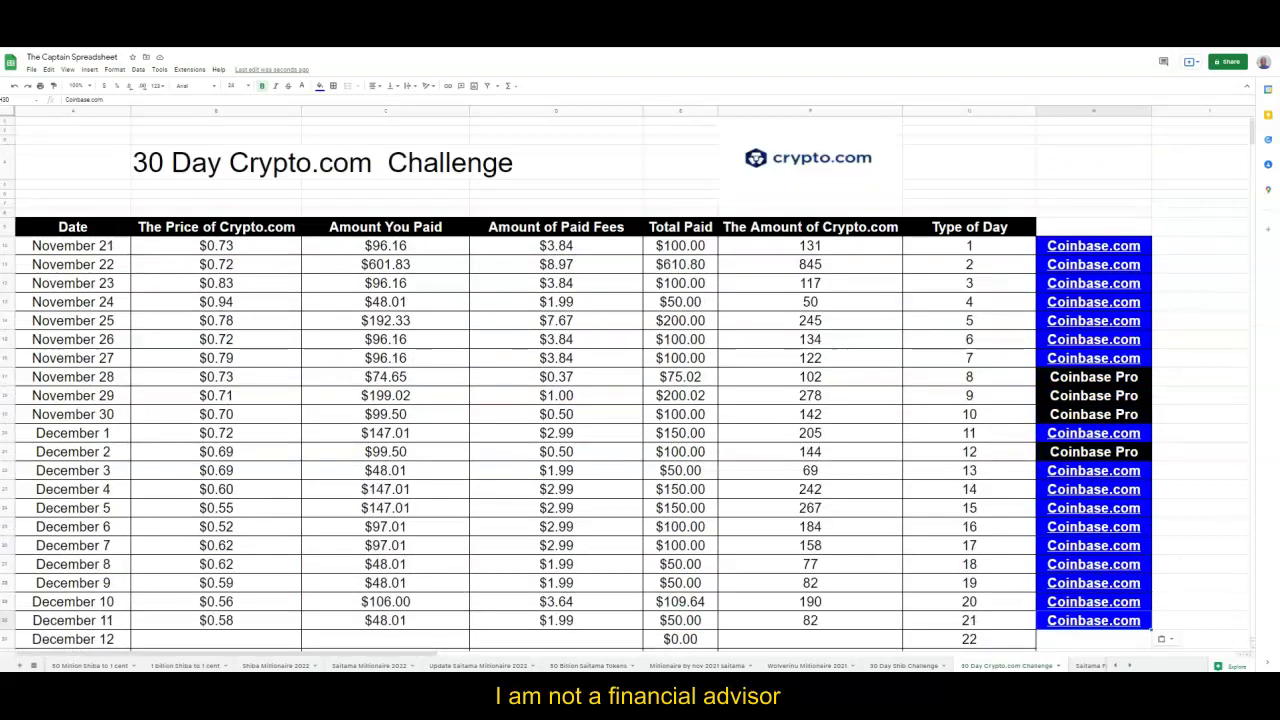
{"action": "scroll", "coordinate": [640, 380], "scroll_direction": "down", "scroll_amount": 5}
{"action": "scroll", "coordinate": [640, 380], "scroll_direction": "down", "scroll_amount": 1}
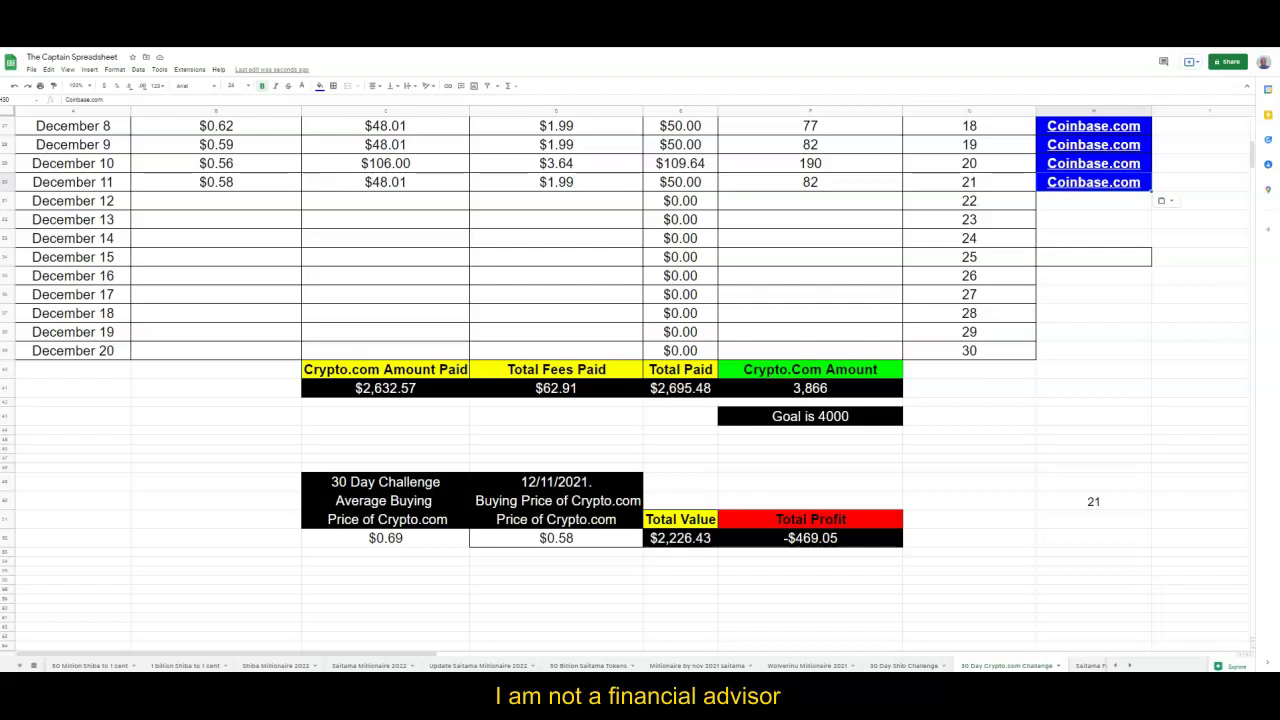
{"action": "scroll", "coordinate": [640, 380], "scroll_direction": "up", "scroll_amount": 5}
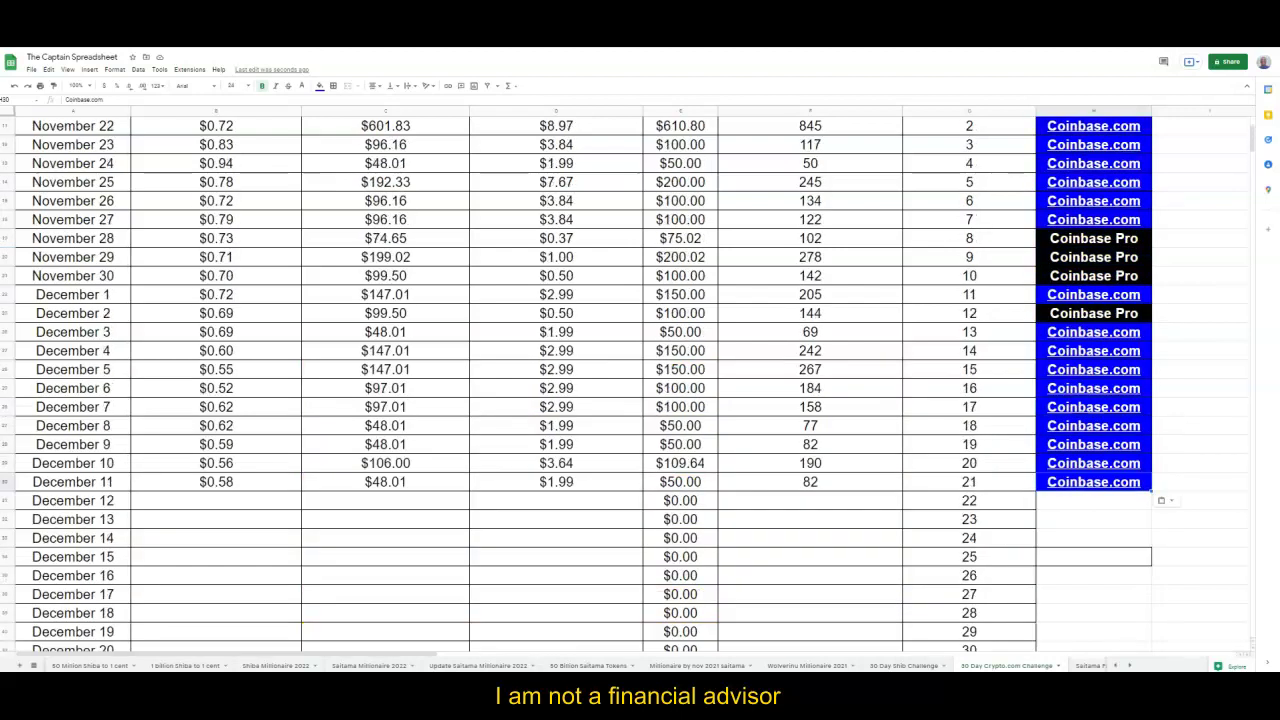
{"action": "scroll", "coordinate": [640, 380], "scroll_direction": "down", "scroll_amount": 3}
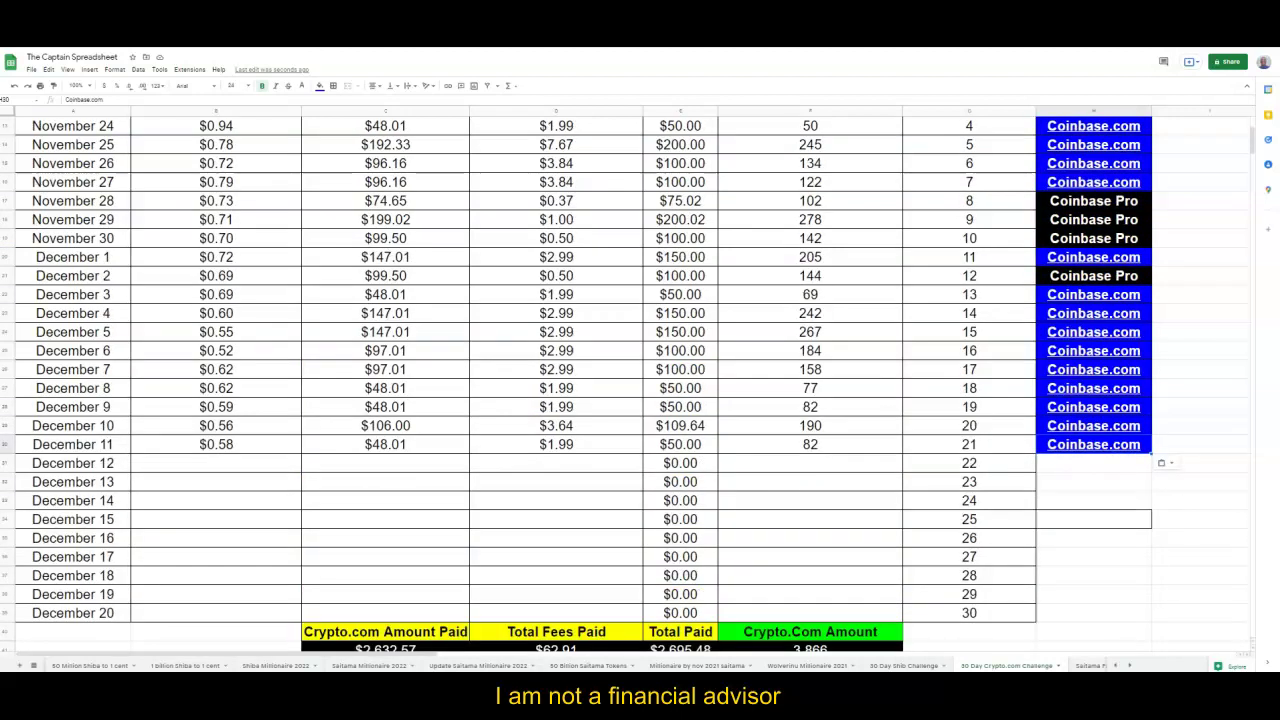